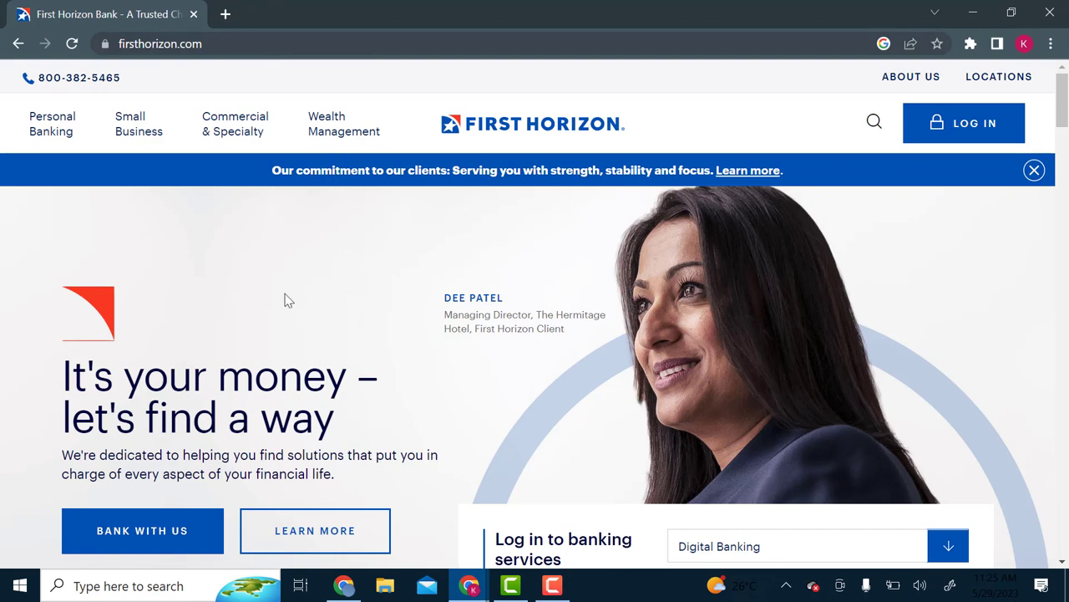
Step: Open the First Horizon login page and go to the Digital Banking enrollment page
{"action": "left_click", "coordinate": [963, 132]}
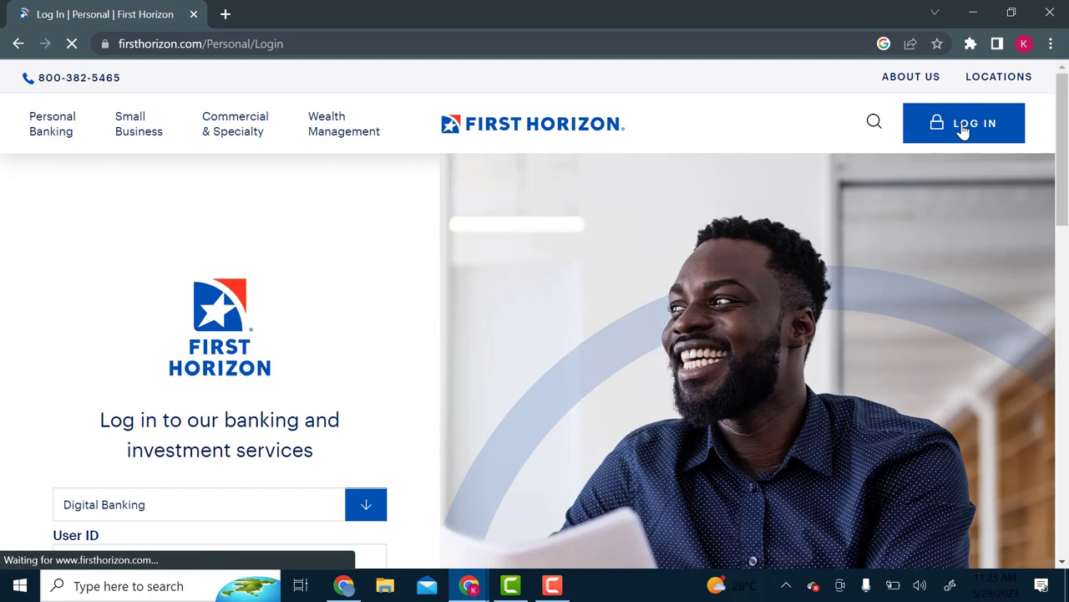
{"action": "scroll", "coordinate": [420, 339], "scroll_direction": "down", "scroll_amount": 4}
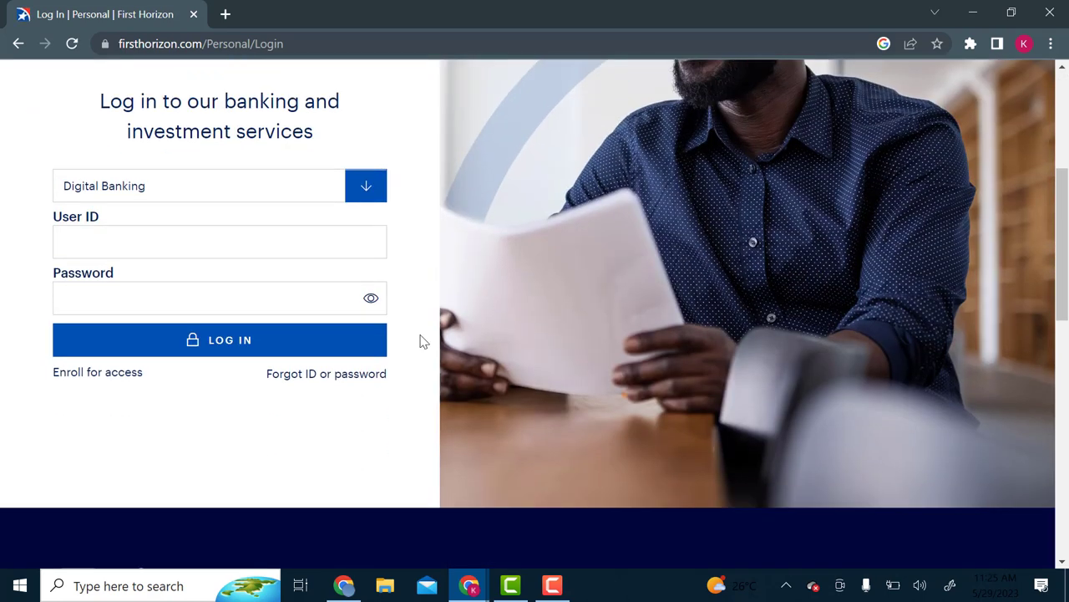
{"action": "left_click", "coordinate": [81, 380]}
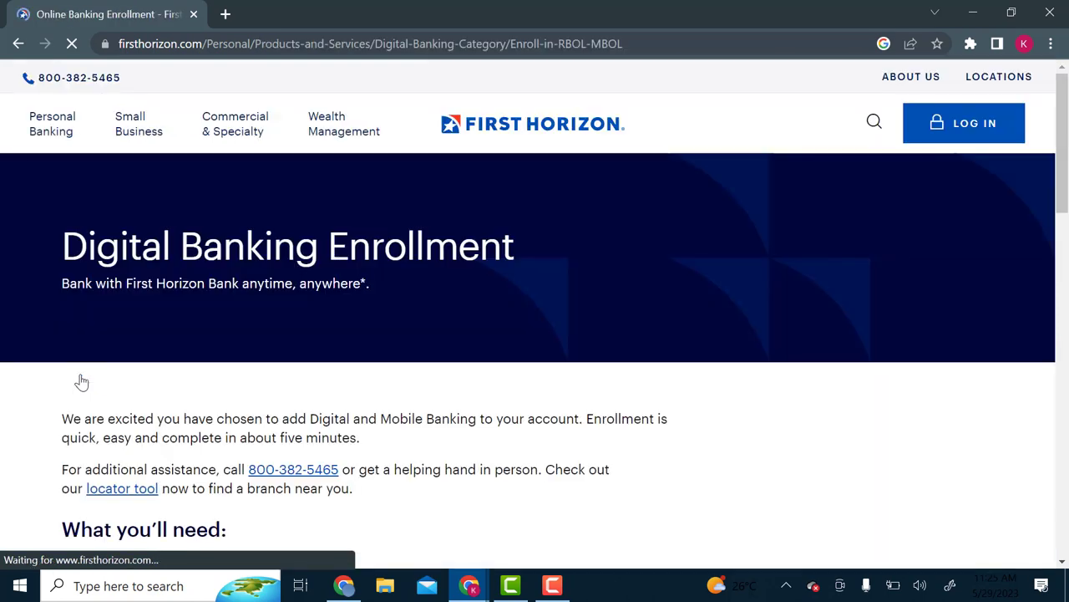
Step: Review the enrollment requirements and the services that can be accessed, and start the online enrollment
{"action": "scroll", "coordinate": [430, 333], "scroll_direction": "down", "scroll_amount": 3}
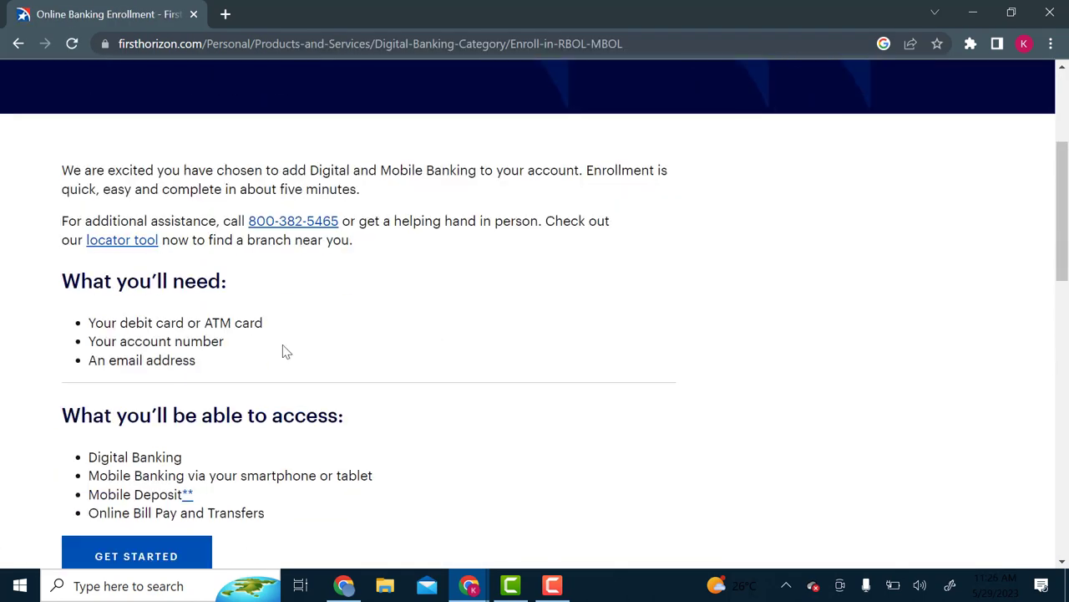
{"action": "left_click_drag", "start_coordinate": [87, 326], "coordinate": [200, 362]}
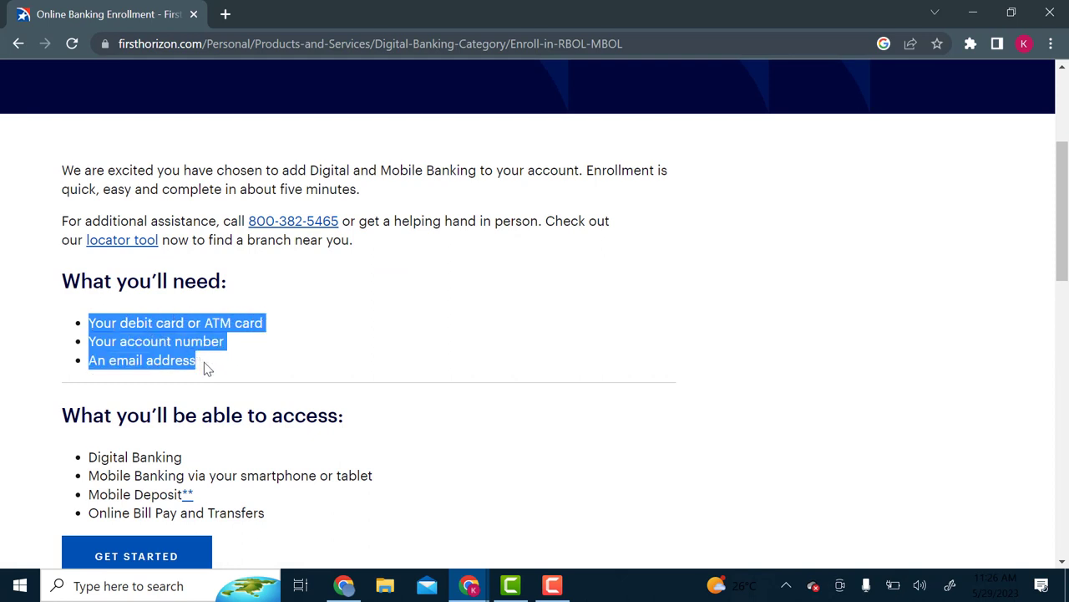
{"action": "scroll", "coordinate": [204, 361], "scroll_direction": "down", "scroll_amount": 1}
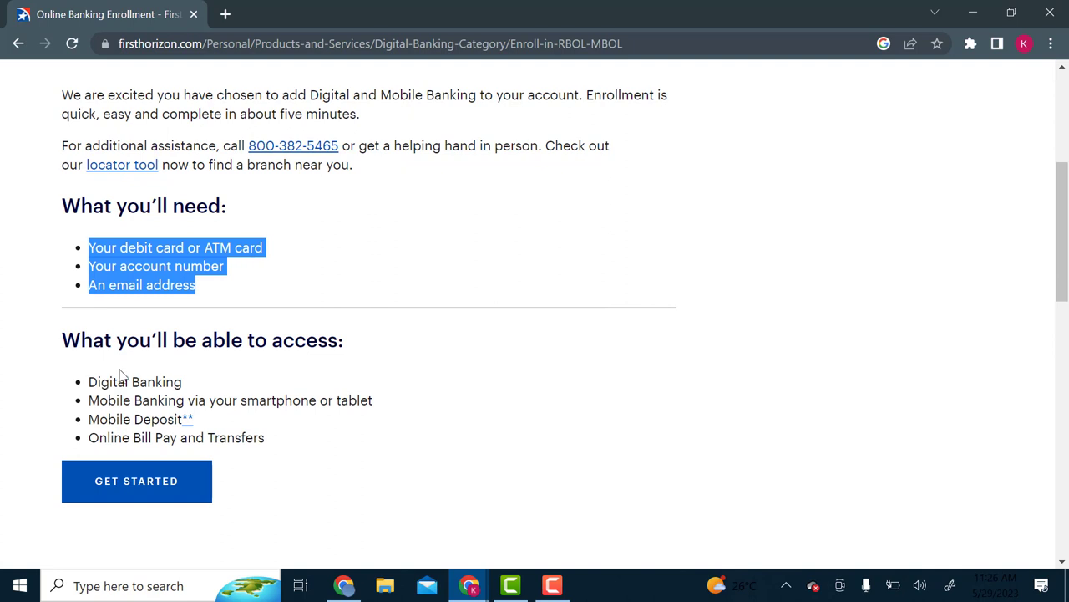
{"action": "left_click_drag", "start_coordinate": [97, 381], "coordinate": [370, 423]}
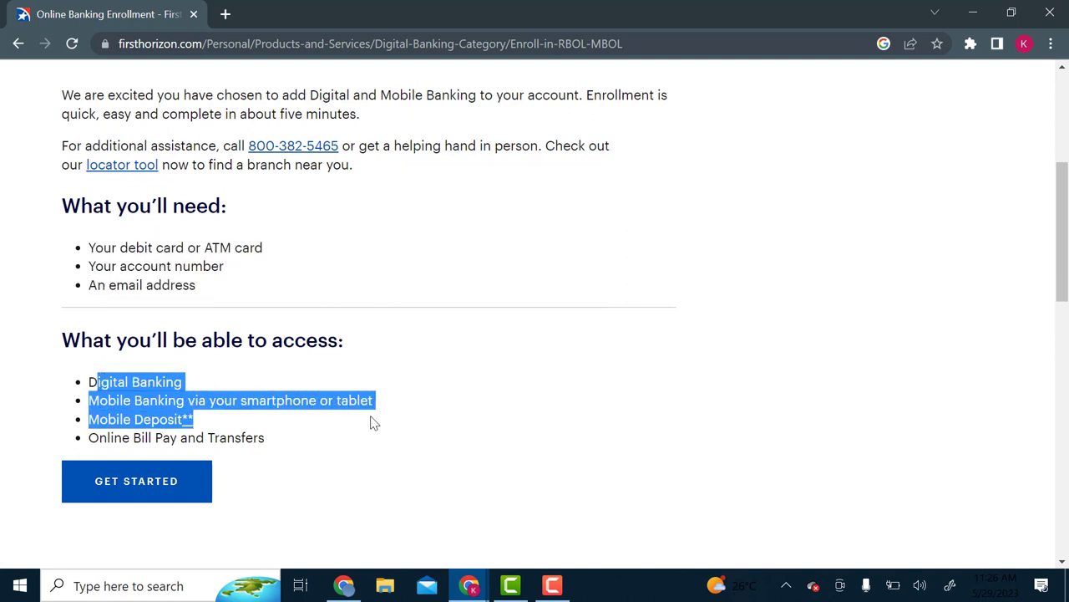
{"action": "left_click", "coordinate": [343, 398]}
{"action": "left_click_drag", "start_coordinate": [131, 413], "coordinate": [164, 418]}
{"action": "left_click", "coordinate": [141, 438]}
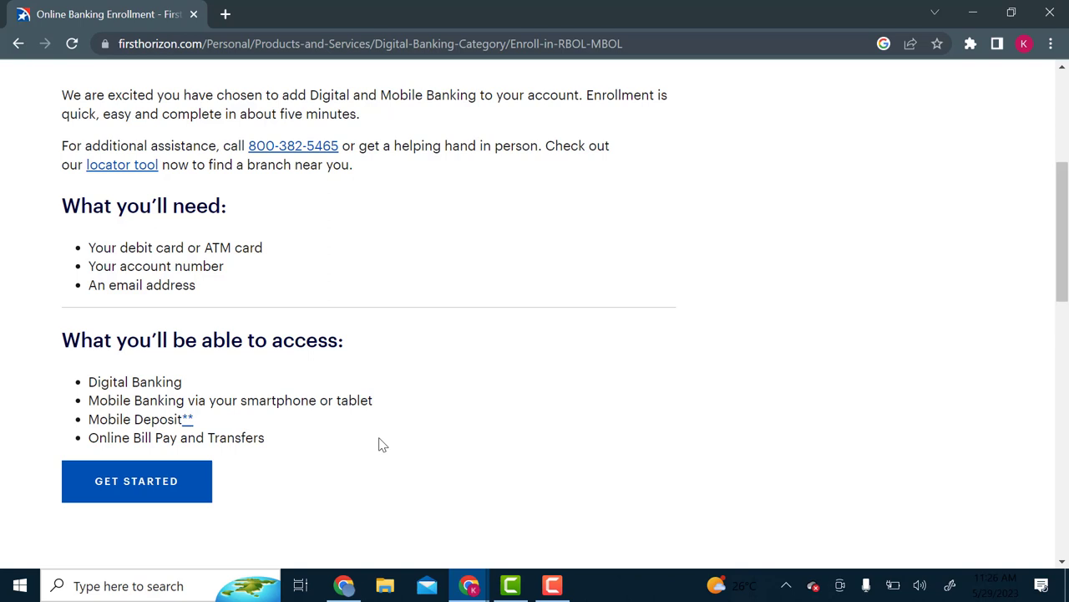
{"action": "double_click", "coordinate": [108, 373]}
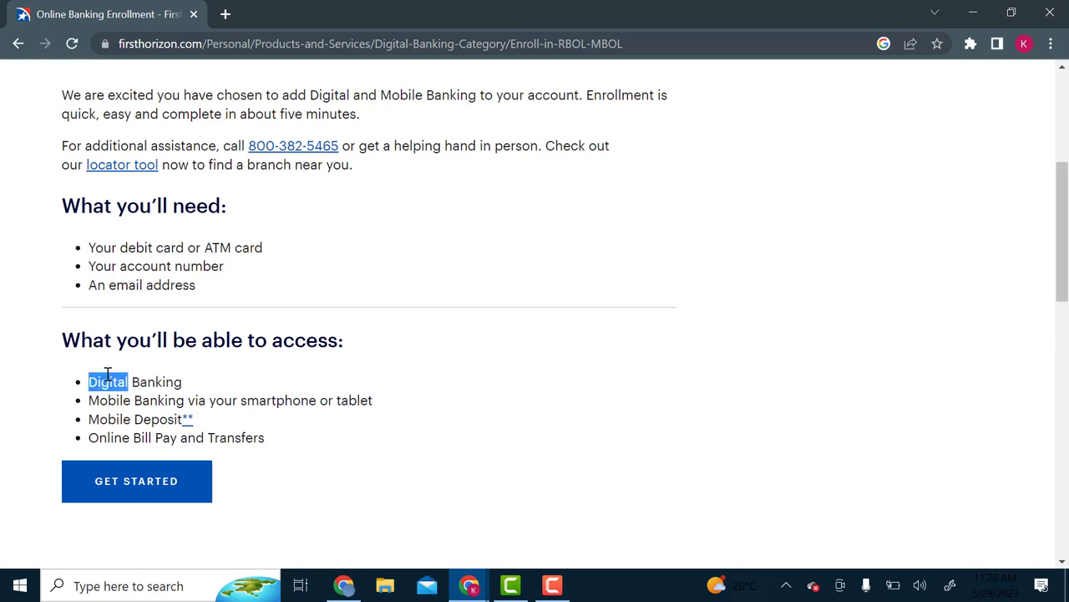
{"action": "left_click", "coordinate": [109, 415]}
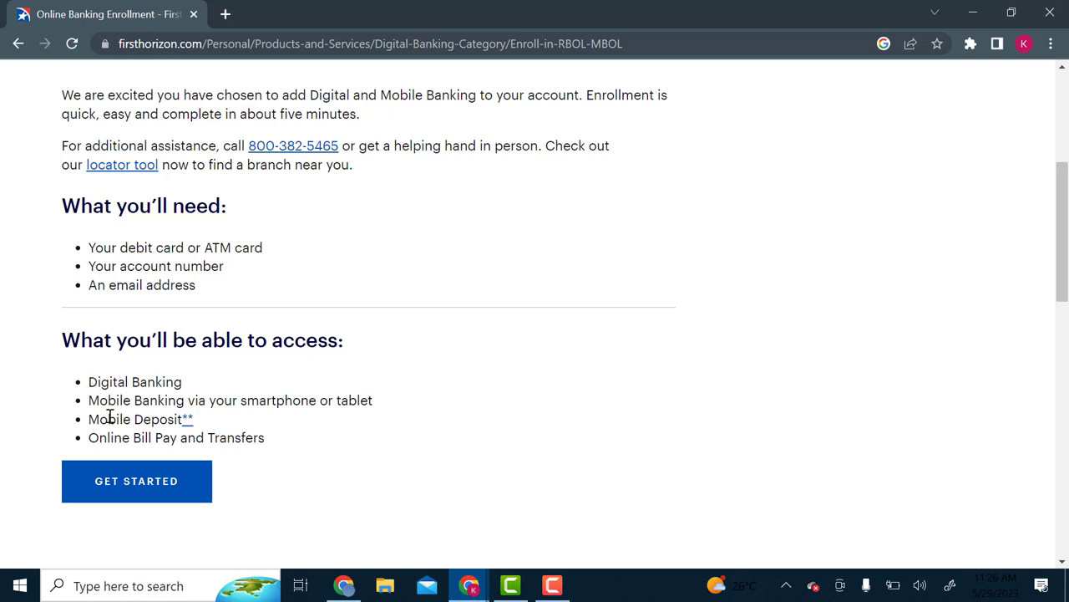
{"action": "left_click", "coordinate": [100, 495]}
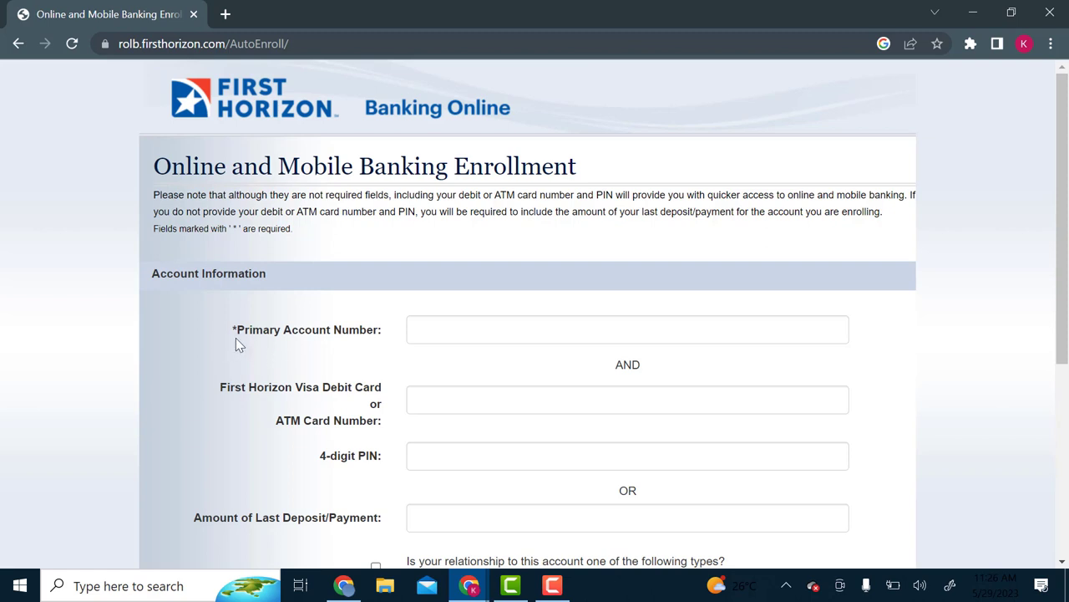
Step: Examine the primary account number, debit or ATM card number and 4-digit PIN fields of the enrollment form
{"action": "mouse_move", "coordinate": [232, 330]}
{"action": "left_mouse_down"}
{"action": "mouse_move", "coordinate": [269, 332]}
{"action": "mouse_move", "coordinate": [237, 342]}
{"action": "left_mouse_up"}
{"action": "left_click", "coordinate": [253, 357]}
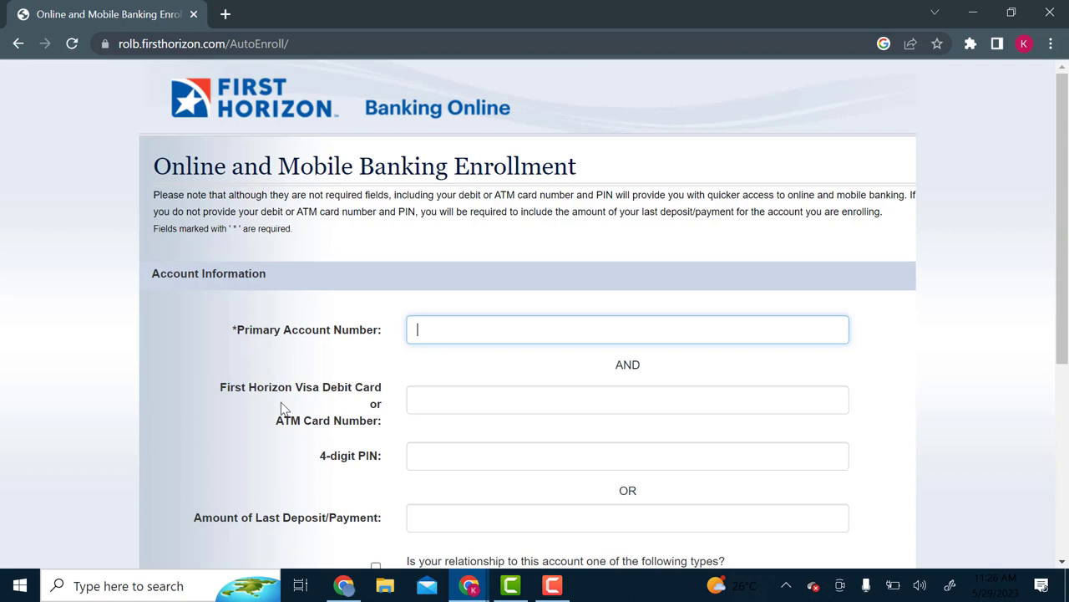
{"action": "left_click_drag", "start_coordinate": [281, 406], "coordinate": [346, 483]}
{"action": "left_click", "coordinate": [337, 398]}
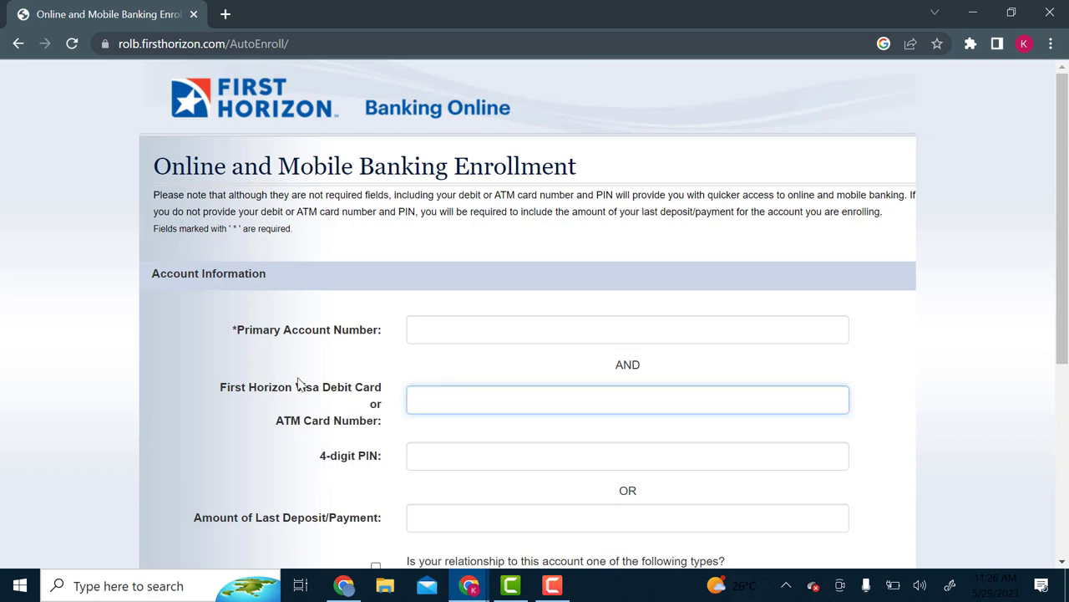
{"action": "left_click_drag", "start_coordinate": [331, 390], "coordinate": [353, 397]}
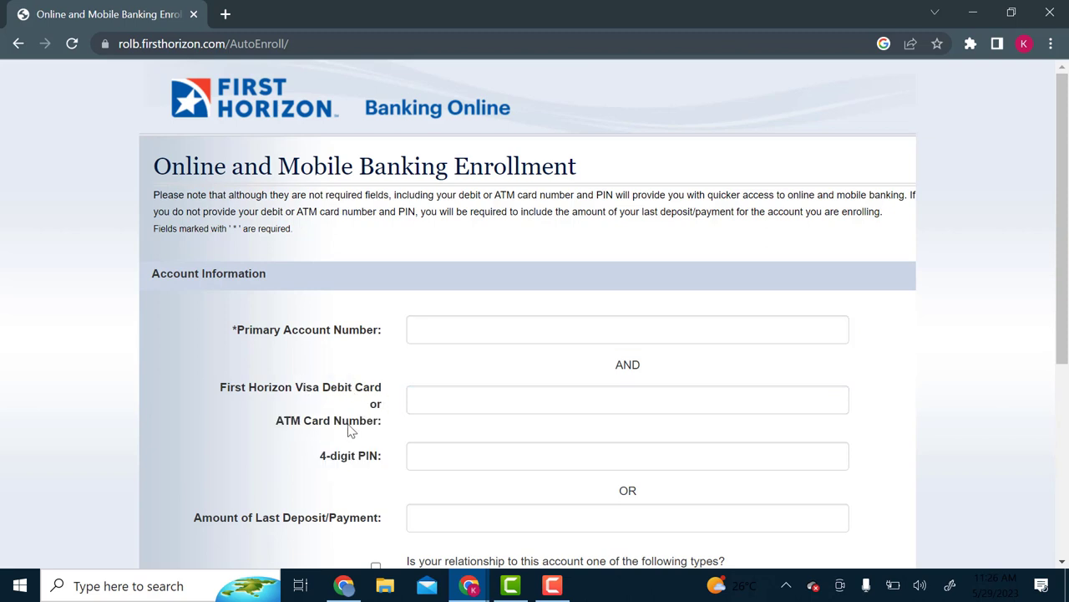
{"action": "double_click", "coordinate": [353, 428]}
{"action": "left_click", "coordinate": [334, 459]}
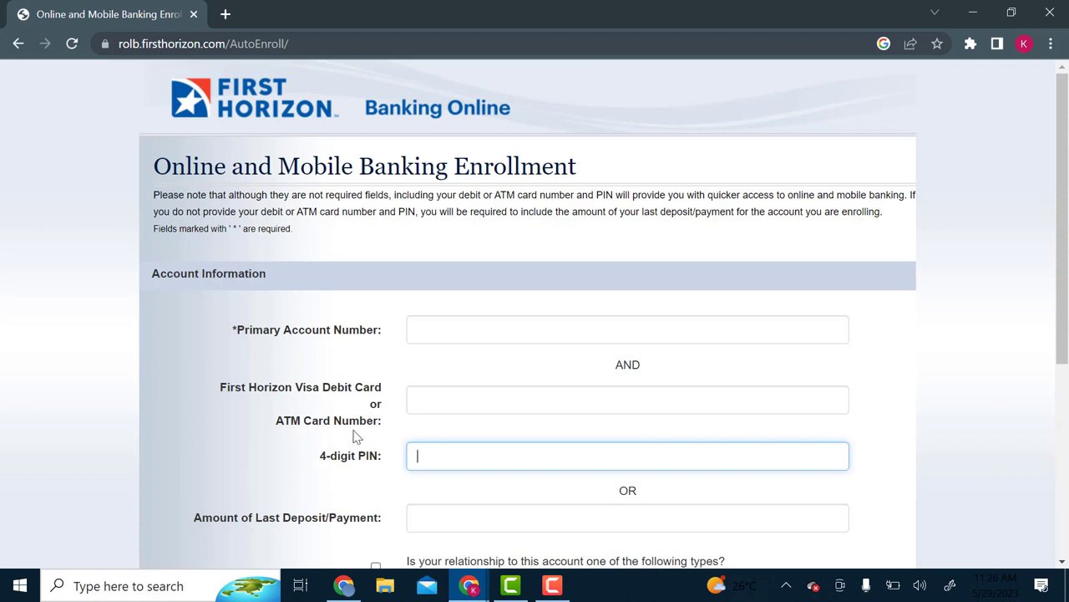
{"action": "left_click_drag", "start_coordinate": [371, 459], "coordinate": [364, 459]}
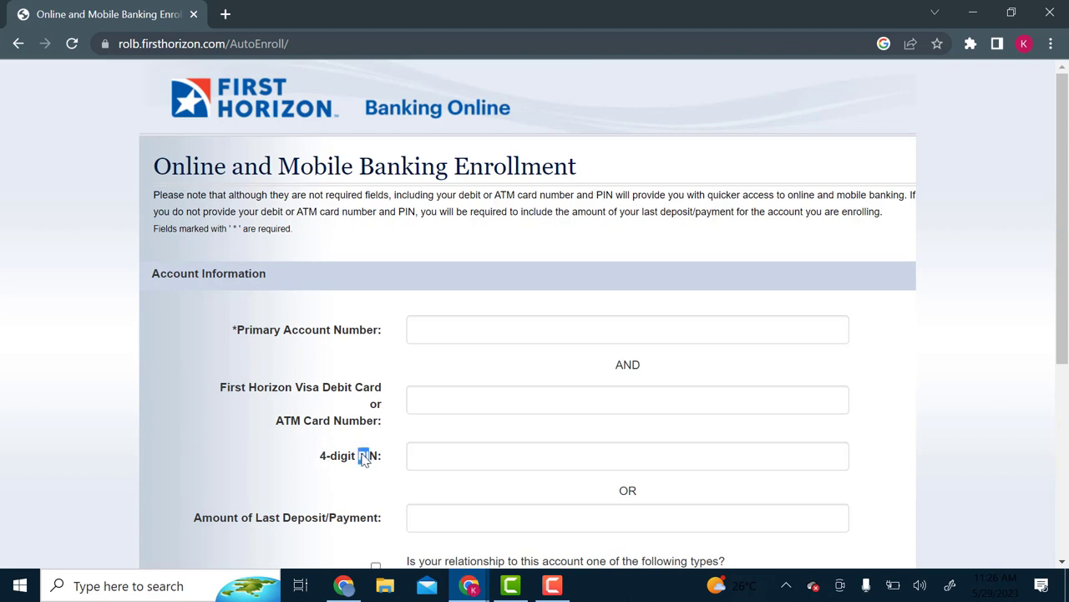
Step: Read the note on giving the last deposit or payment amount instead of the card number and PIN
{"action": "left_click_drag", "start_coordinate": [557, 217], "coordinate": [805, 224]}
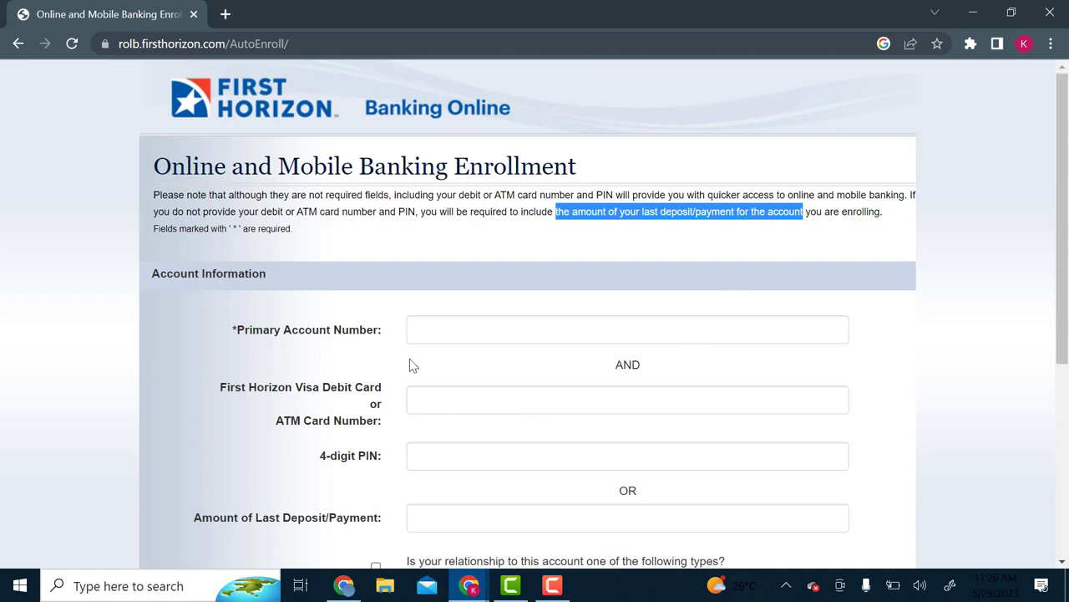
{"action": "left_click", "coordinate": [441, 369]}
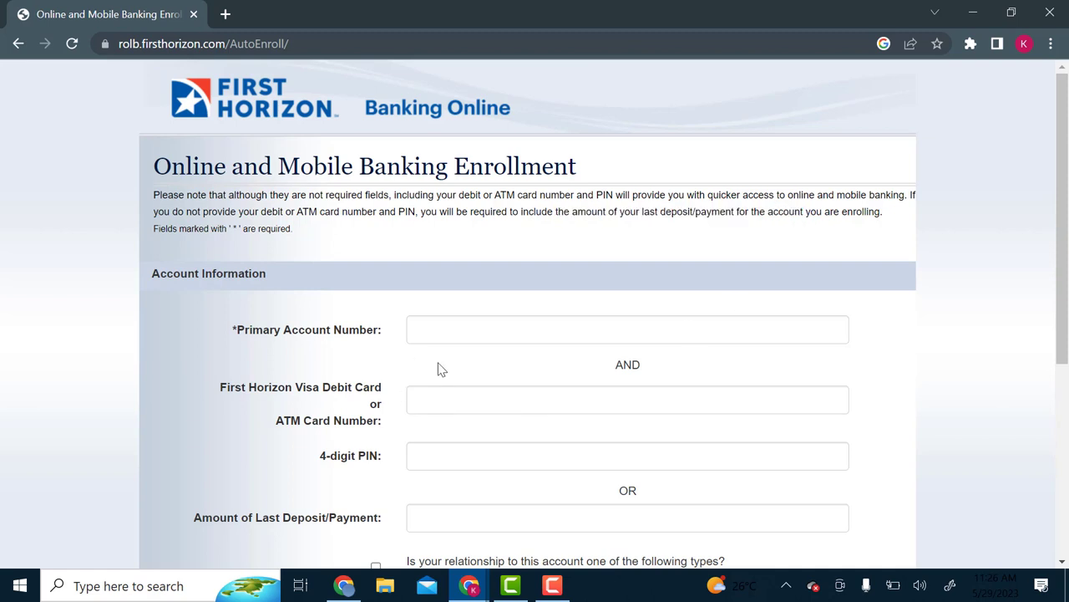
{"action": "left_click_drag", "start_coordinate": [606, 213], "coordinate": [740, 197]}
{"action": "left_click", "coordinate": [706, 240]}
Step: Go through the Account Information fields again, from the primary account number to the amount of last deposit/payment, leaving them empty
{"action": "left_click_drag", "start_coordinate": [352, 456], "coordinate": [377, 456]}
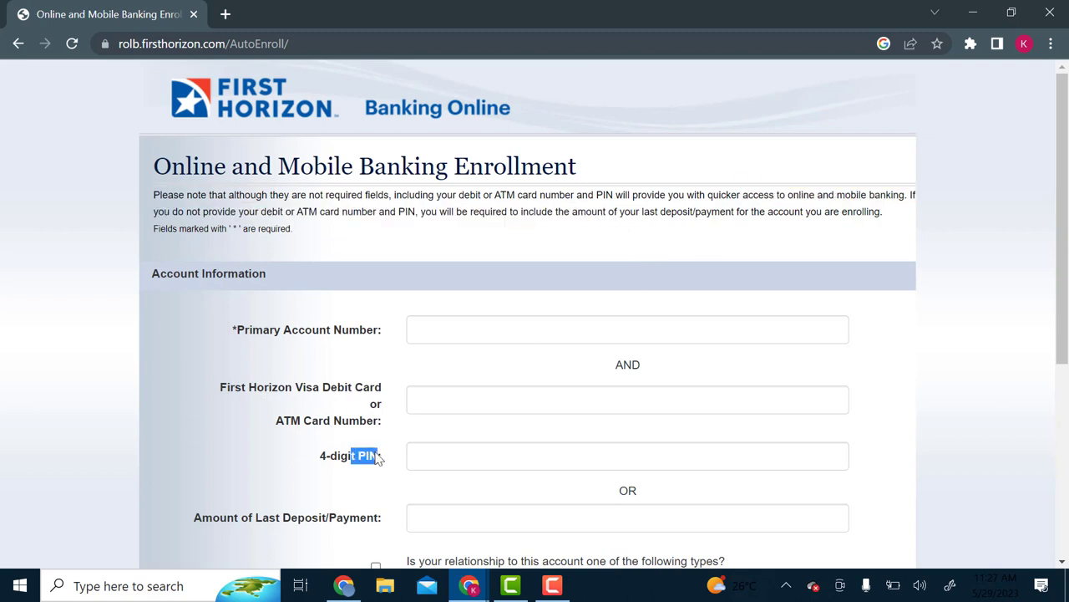
{"action": "left_click", "coordinate": [307, 405]}
{"action": "left_click_drag", "start_coordinate": [382, 387], "coordinate": [353, 389]}
{"action": "left_click", "coordinate": [355, 426]}
{"action": "left_click", "coordinate": [424, 404]}
{"action": "left_click", "coordinate": [437, 375]}
{"action": "left_click", "coordinate": [438, 333]}
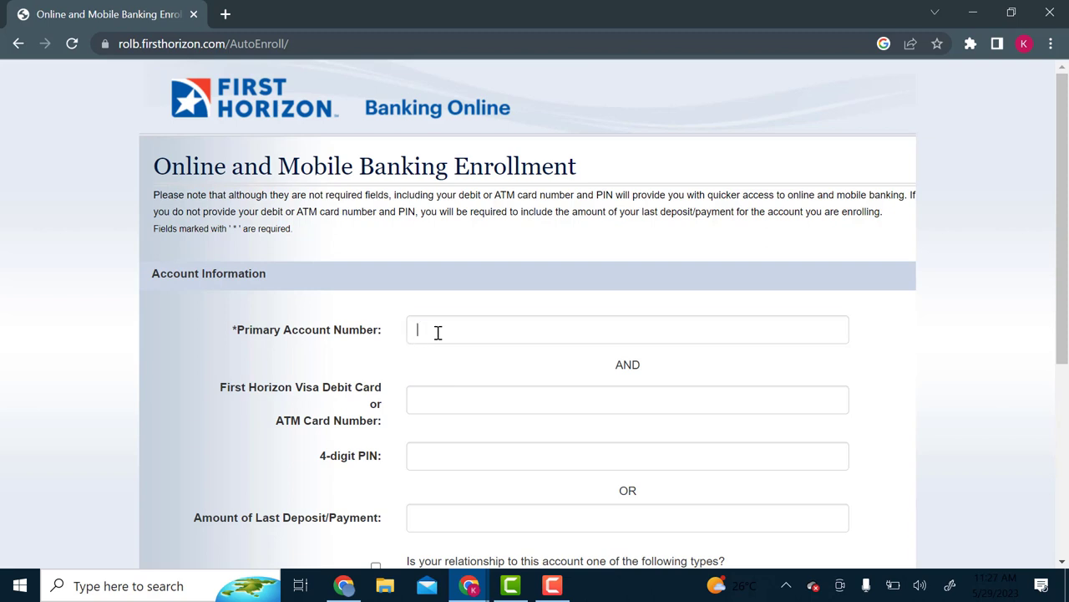
{"action": "left_click", "coordinate": [426, 406]}
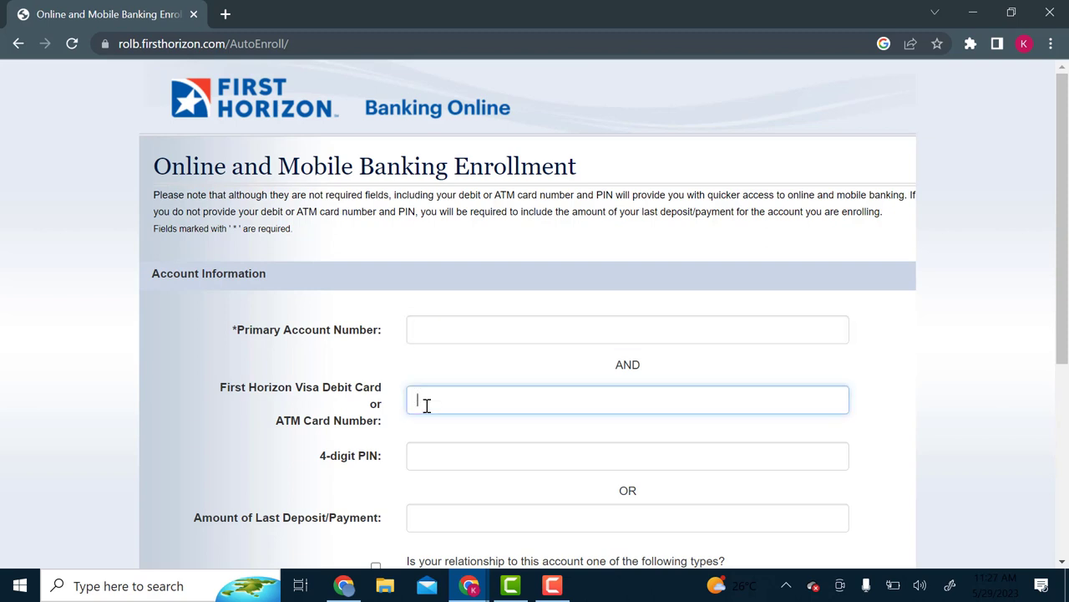
{"action": "left_click", "coordinate": [441, 463]}
{"action": "scroll", "coordinate": [443, 464], "scroll_direction": "down", "scroll_amount": 1}
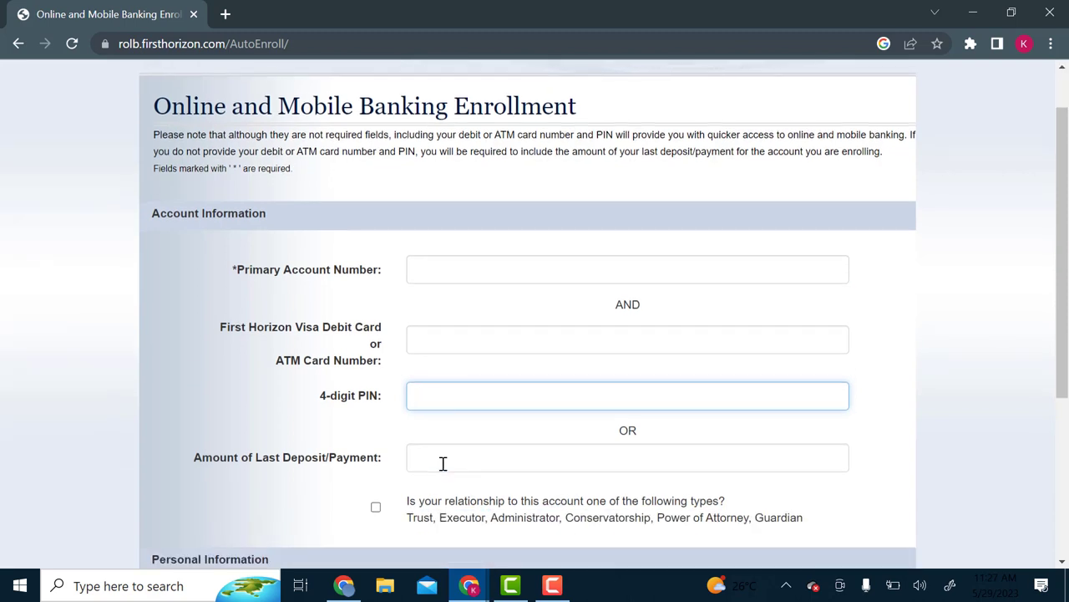
{"action": "scroll", "coordinate": [443, 464], "scroll_direction": "down", "scroll_amount": 1}
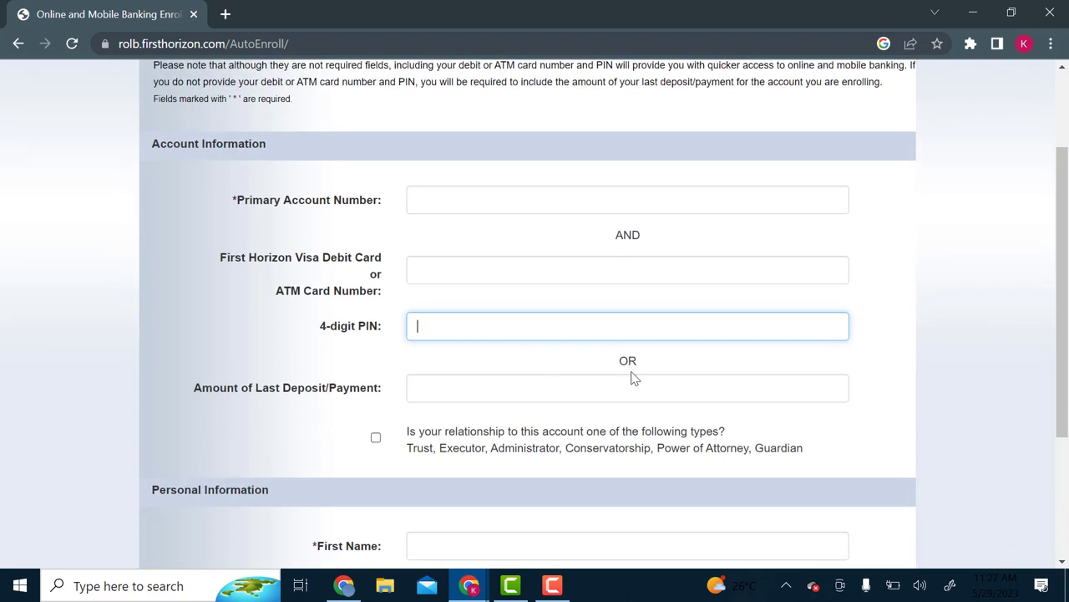
{"action": "left_click", "coordinate": [465, 412]}
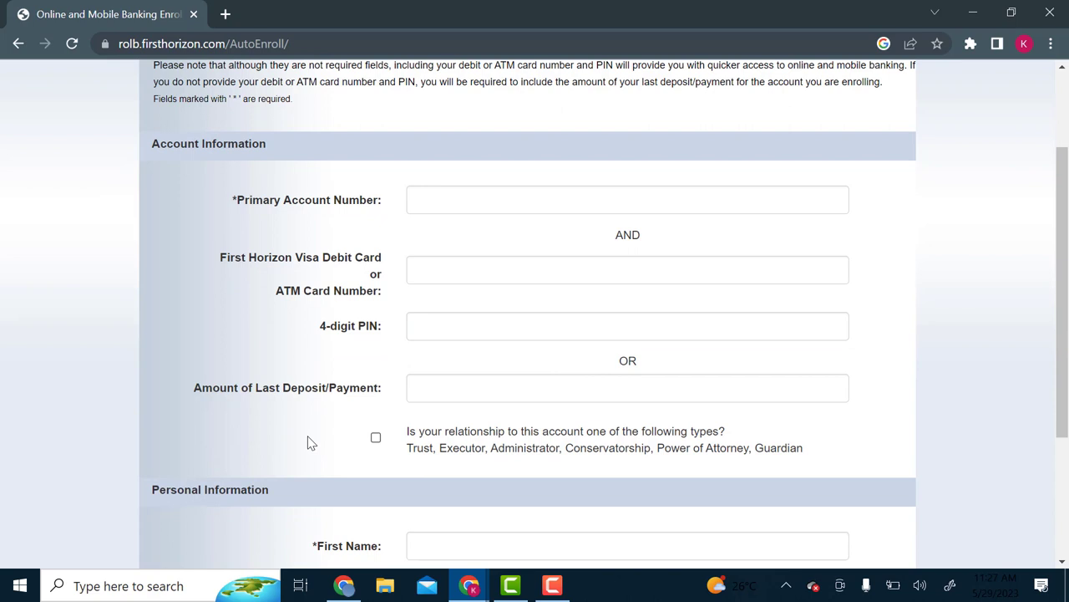
Step: Examine the listed account relationship types, and select and clear the relationship option
{"action": "scroll", "coordinate": [489, 400], "scroll_direction": "down", "scroll_amount": 3}
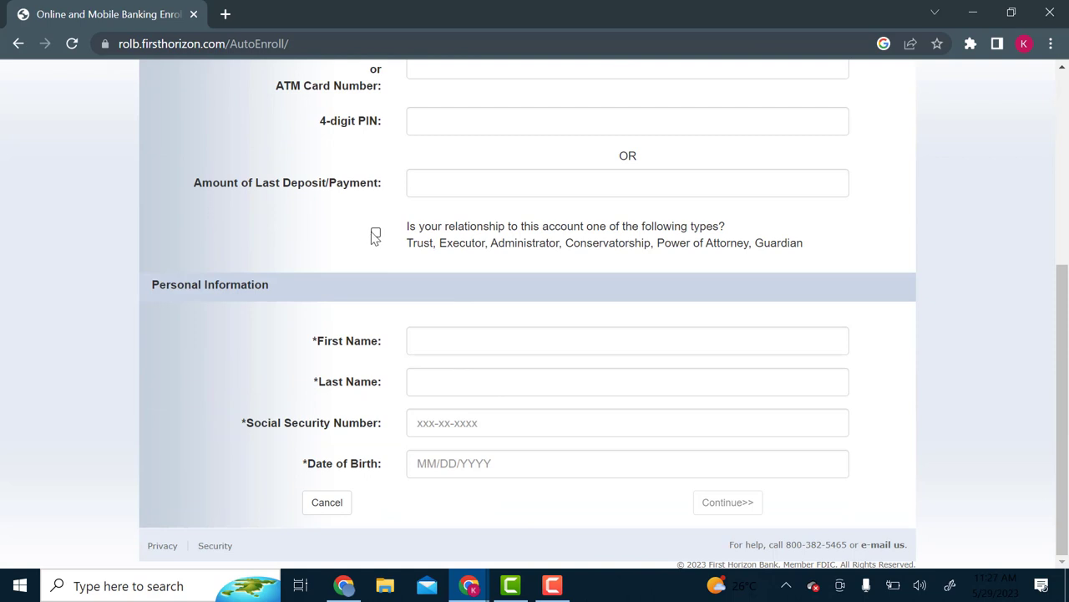
{"action": "left_click_drag", "start_coordinate": [448, 244], "coordinate": [599, 244]}
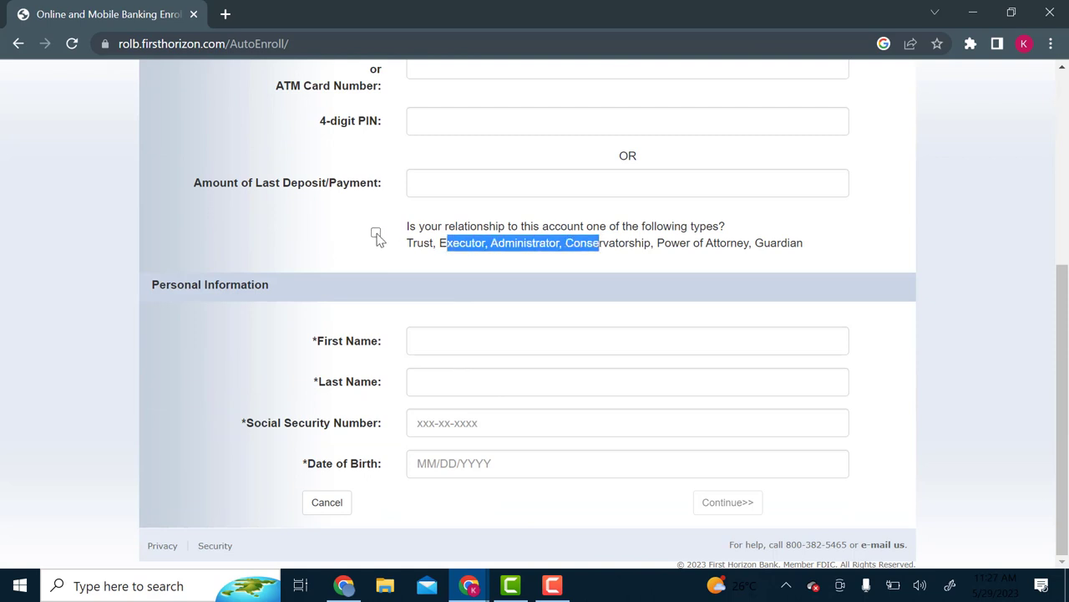
{"action": "left_click", "coordinate": [376, 233]}
{"action": "left_click", "coordinate": [376, 233]}
{"action": "left_click", "coordinate": [442, 248]}
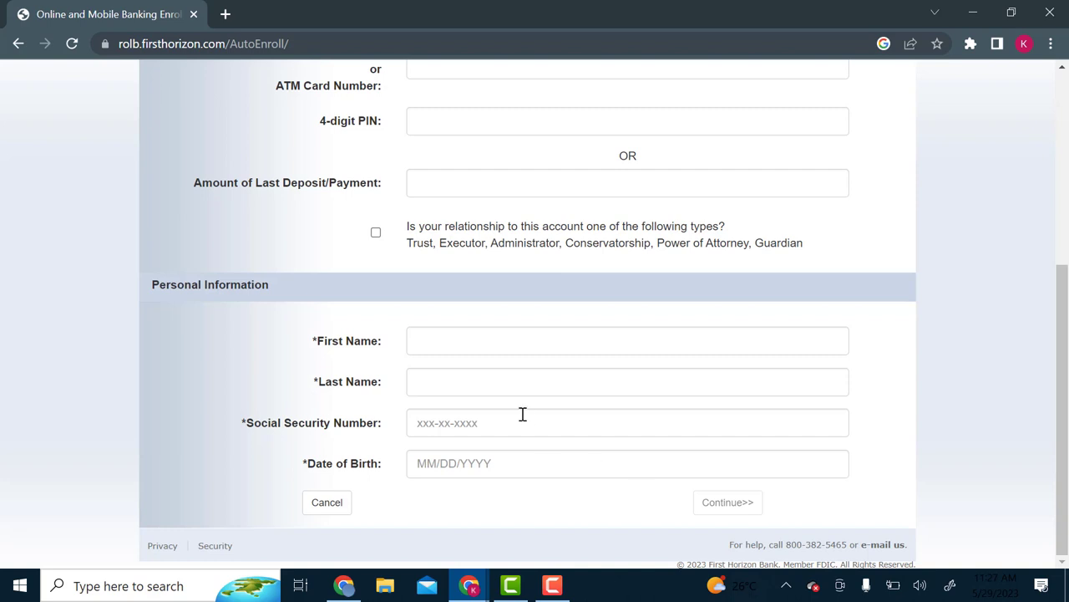
{"action": "scroll", "coordinate": [522, 414], "scroll_direction": "up", "scroll_amount": 3}
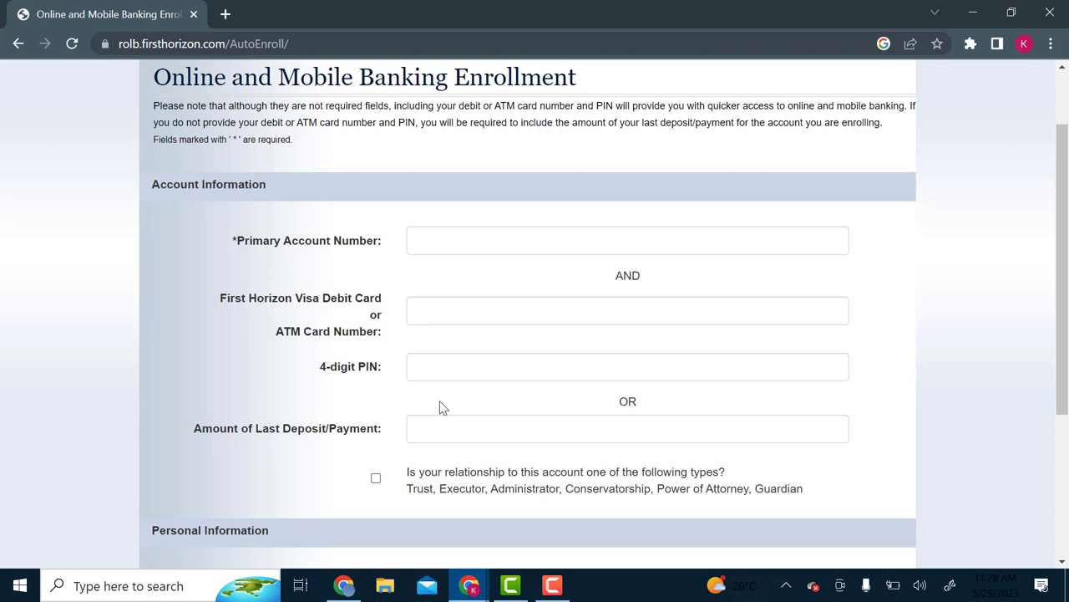
{"action": "scroll", "coordinate": [442, 407], "scroll_direction": "down", "scroll_amount": 3}
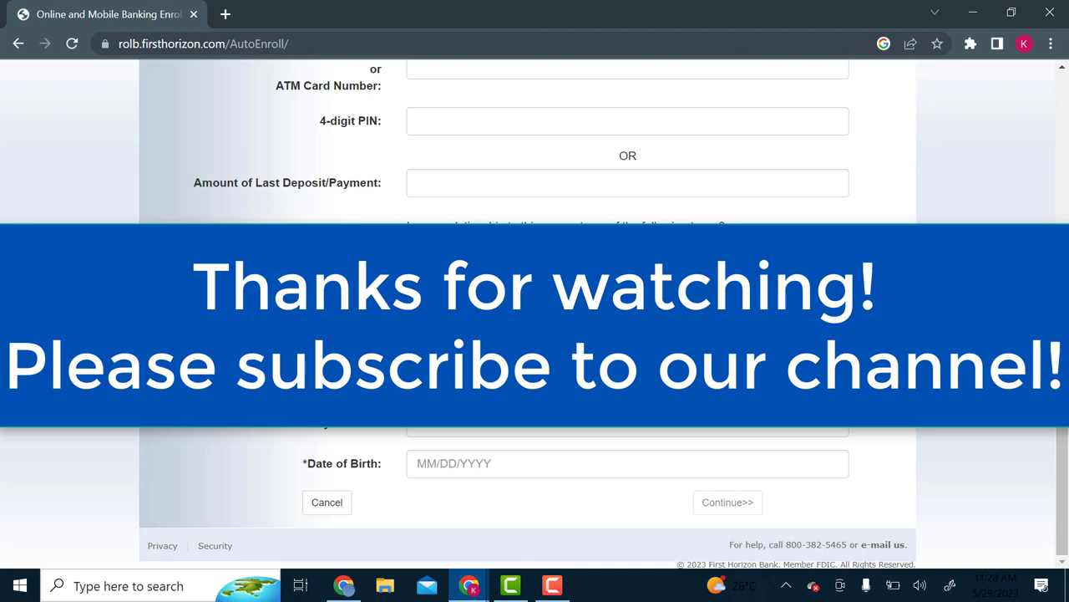
{"action": "scroll", "coordinate": [179, 158], "scroll_direction": "up", "scroll_amount": 4}
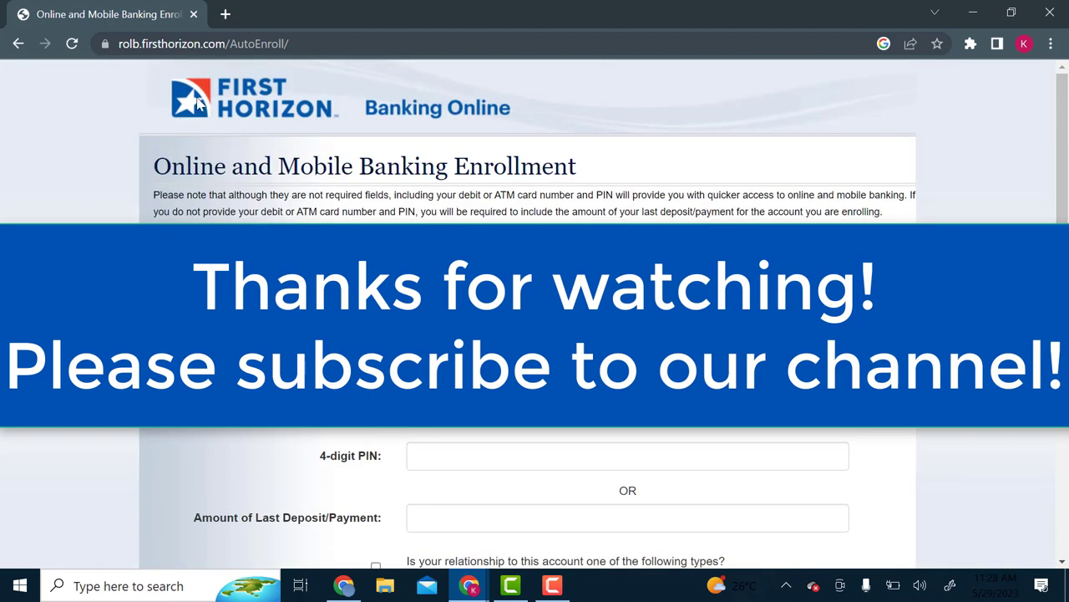